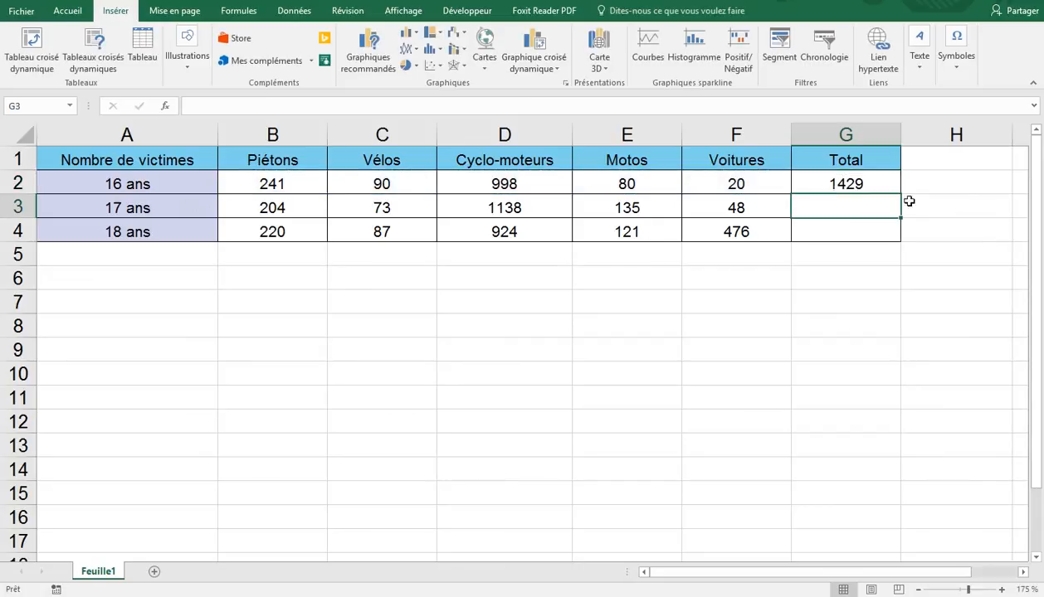
Fill the sum formula from G2 down to G4 in the Total column.
{"action": "left_click", "coordinate": [869, 183]}
{"action": "left_click", "coordinate": [861, 209]}
{"action": "left_click", "coordinate": [857, 232]}
{"action": "left_click", "coordinate": [880, 181]}
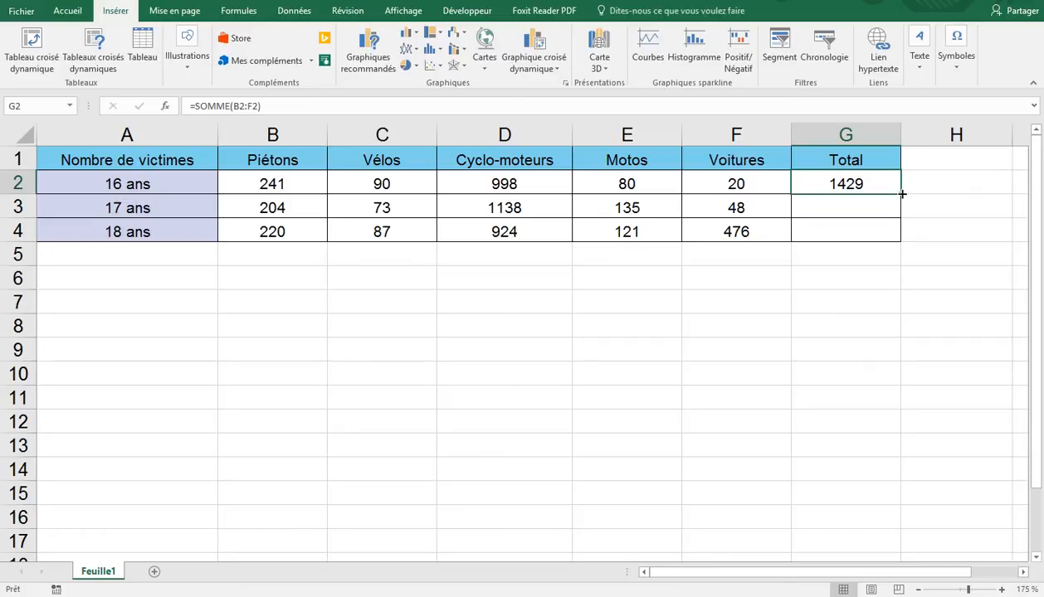
{"action": "left_click_drag", "start_coordinate": [902, 193], "coordinate": [899, 239]}
Check which cell ranges the sum formulas in G2, G3 and G4 refer to.
{"action": "left_click", "coordinate": [854, 184]}
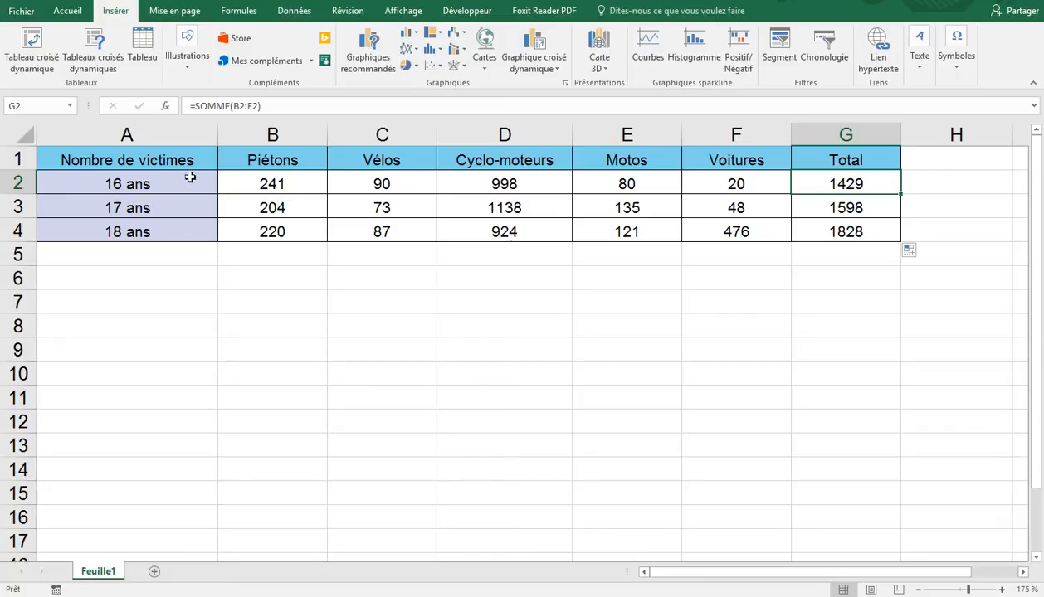
{"action": "left_click", "coordinate": [852, 209]}
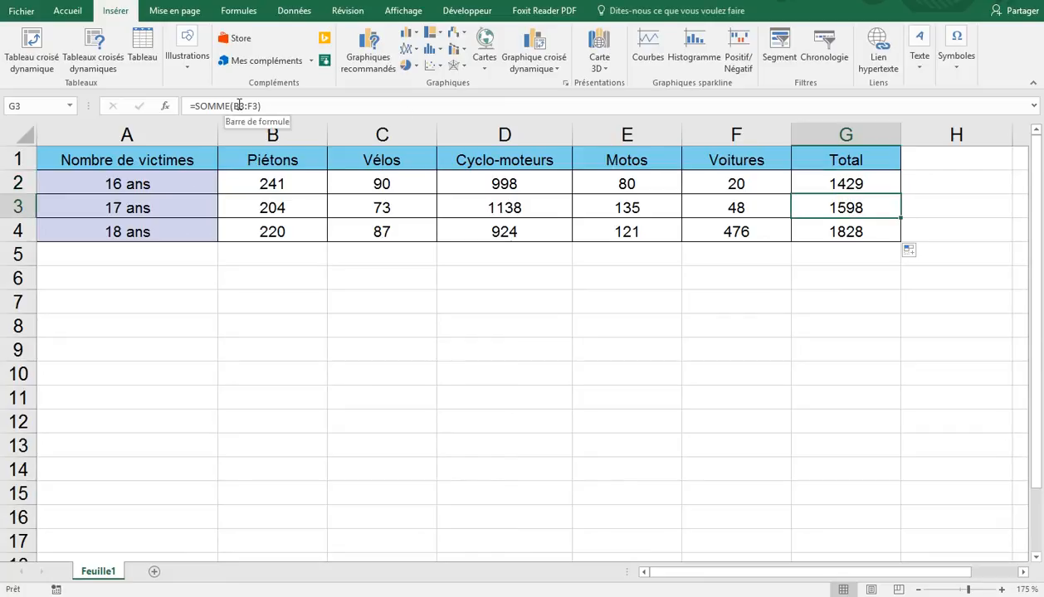
{"action": "left_click", "coordinate": [824, 236]}
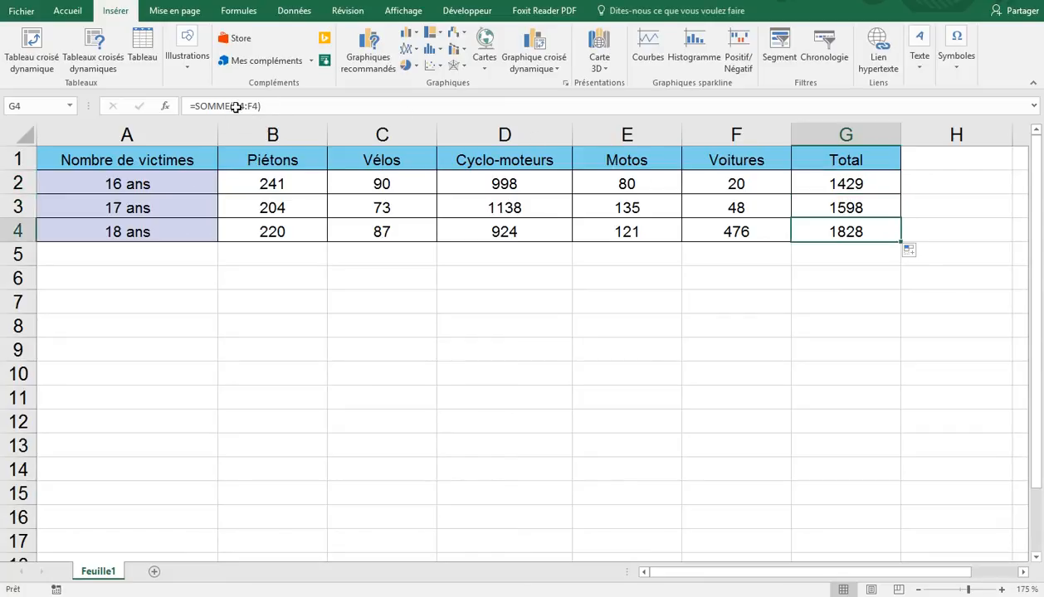
{"action": "left_click", "coordinate": [768, 373]}
{"action": "left_click", "coordinate": [353, 268]}
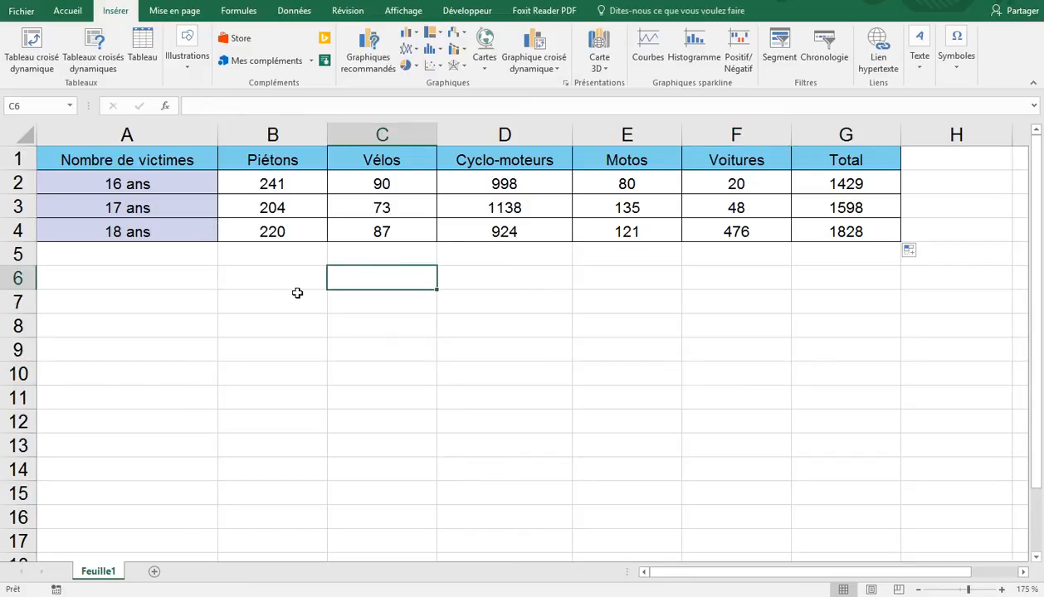
{"action": "left_click", "coordinate": [186, 340]}
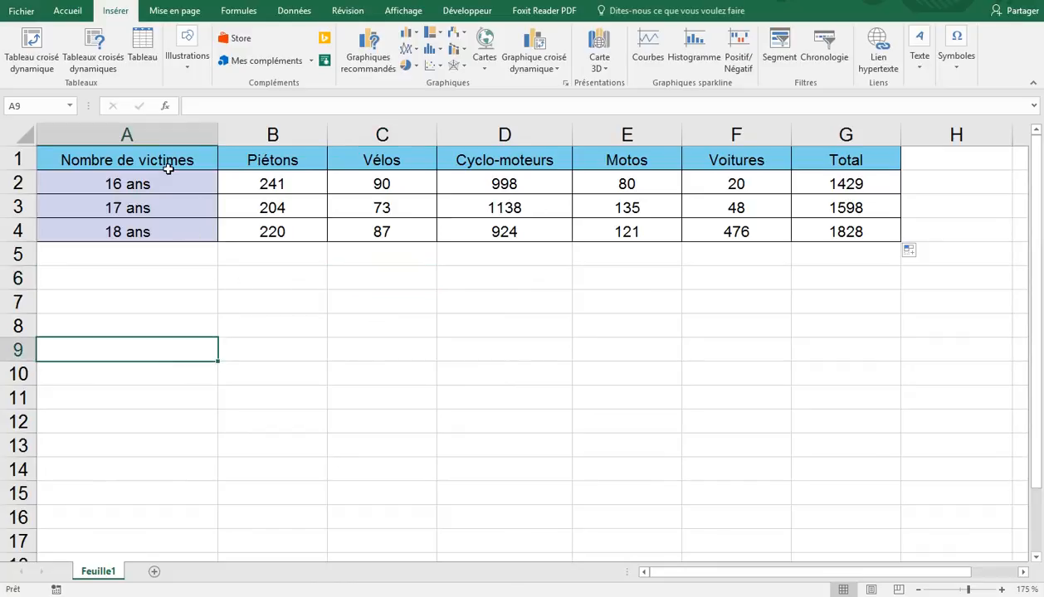
Insert a 2D pie chart from the headings and the 16 ans row in columns A to F, leaving out the Total column.
{"action": "left_click_drag", "start_coordinate": [136, 180], "coordinate": [727, 158]}
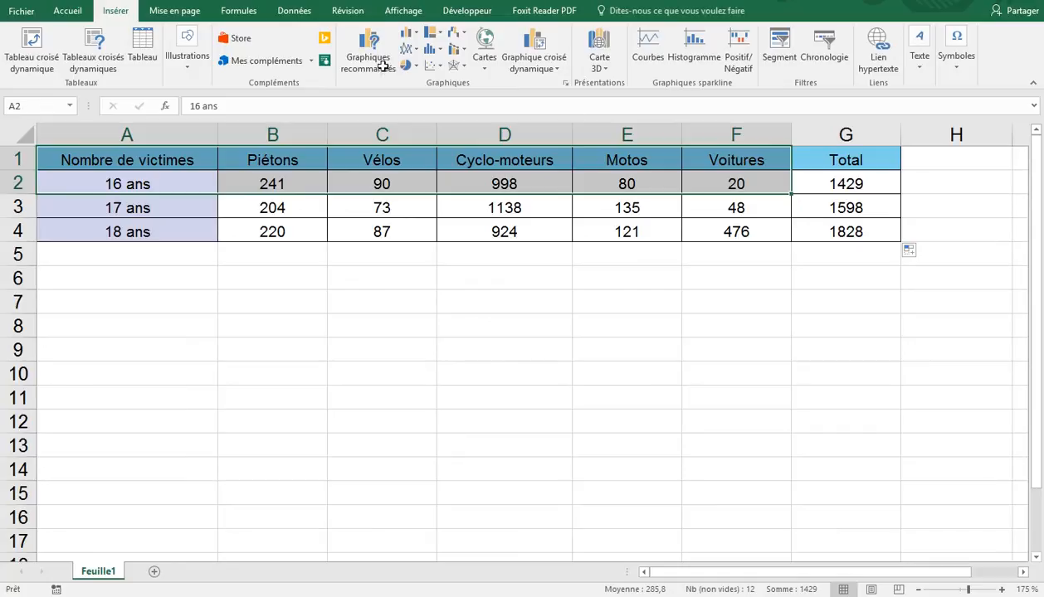
{"action": "left_click", "coordinate": [417, 67]}
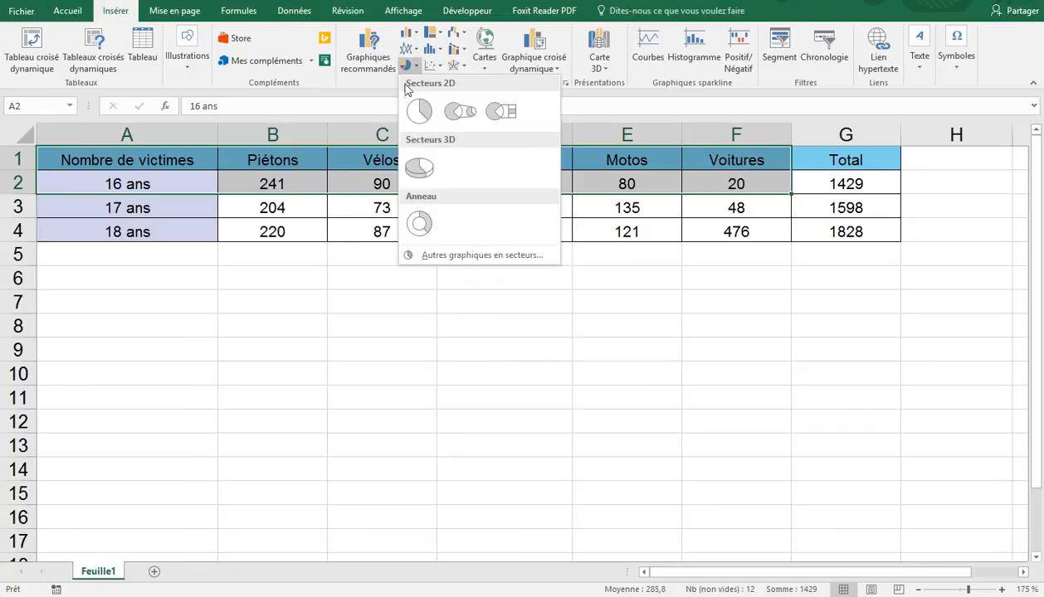
{"action": "left_click", "coordinate": [331, 308]}
{"action": "left_click", "coordinate": [22, 11]}
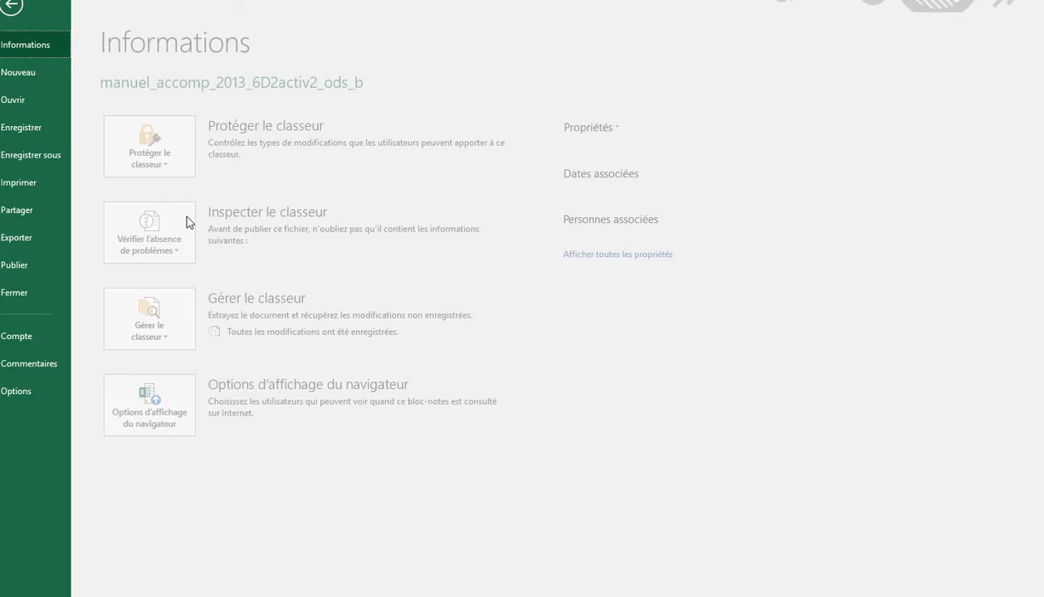
{"action": "key", "text": "Escape"}
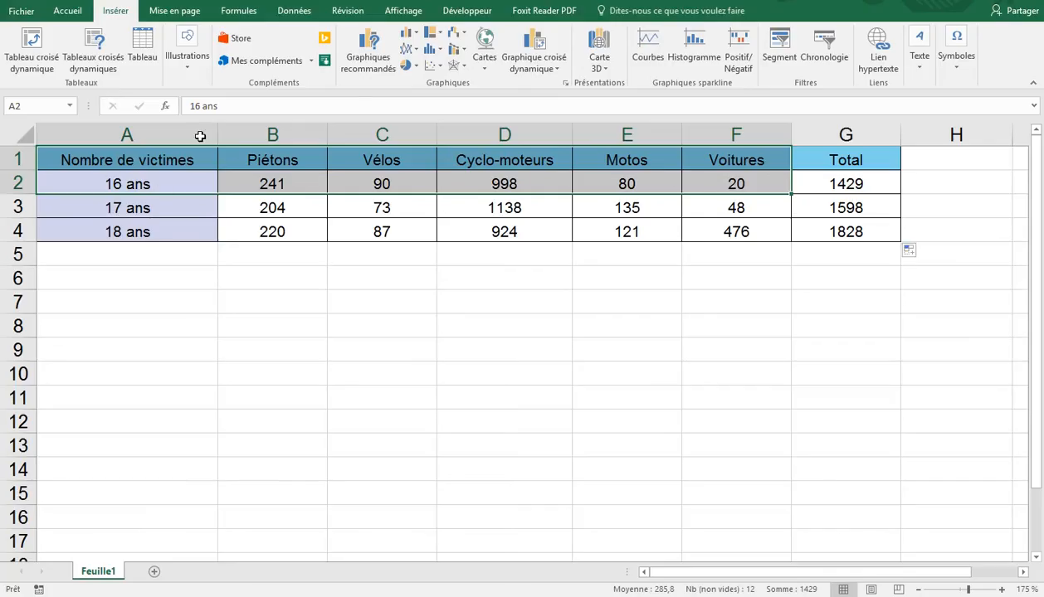
{"action": "left_click", "coordinate": [68, 11]}
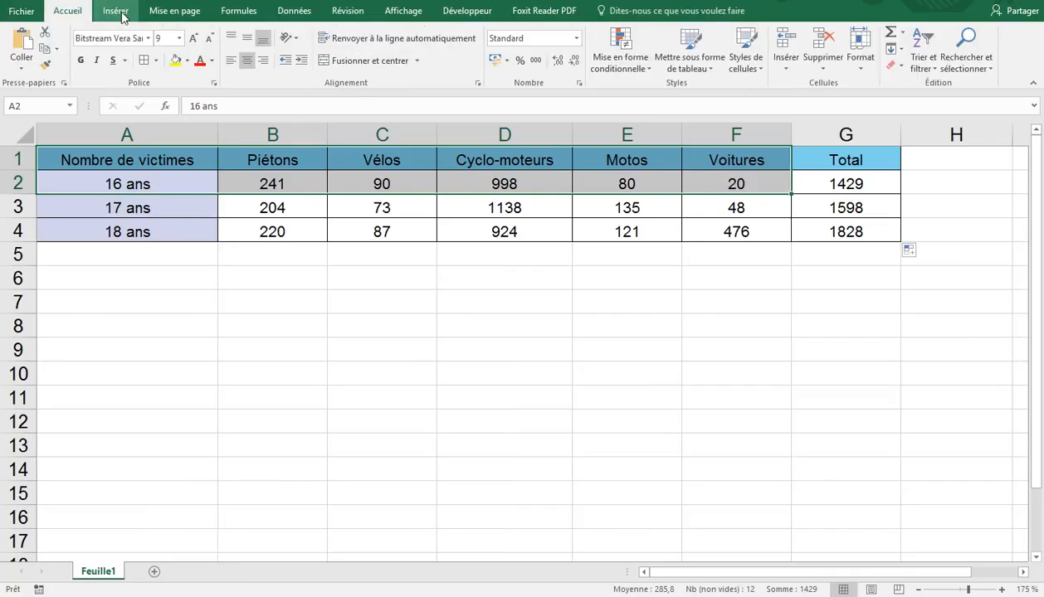
{"action": "left_click", "coordinate": [115, 11]}
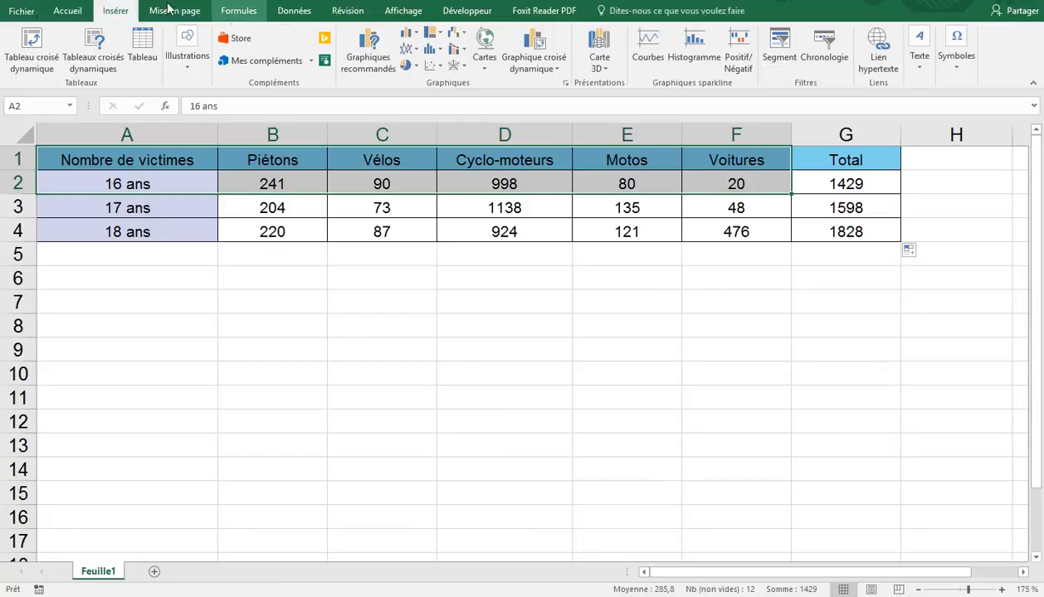
{"action": "left_click", "coordinate": [418, 69]}
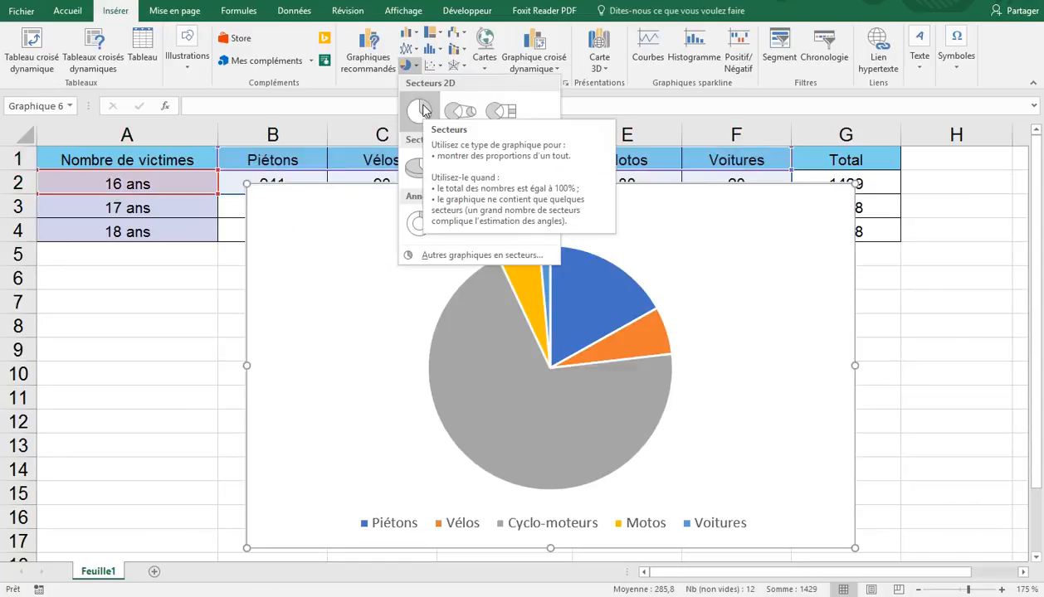
{"action": "left_click", "coordinate": [420, 110]}
{"action": "left_click_drag", "start_coordinate": [361, 227], "coordinate": [260, 139]}
{"action": "left_click", "coordinate": [920, 374]}
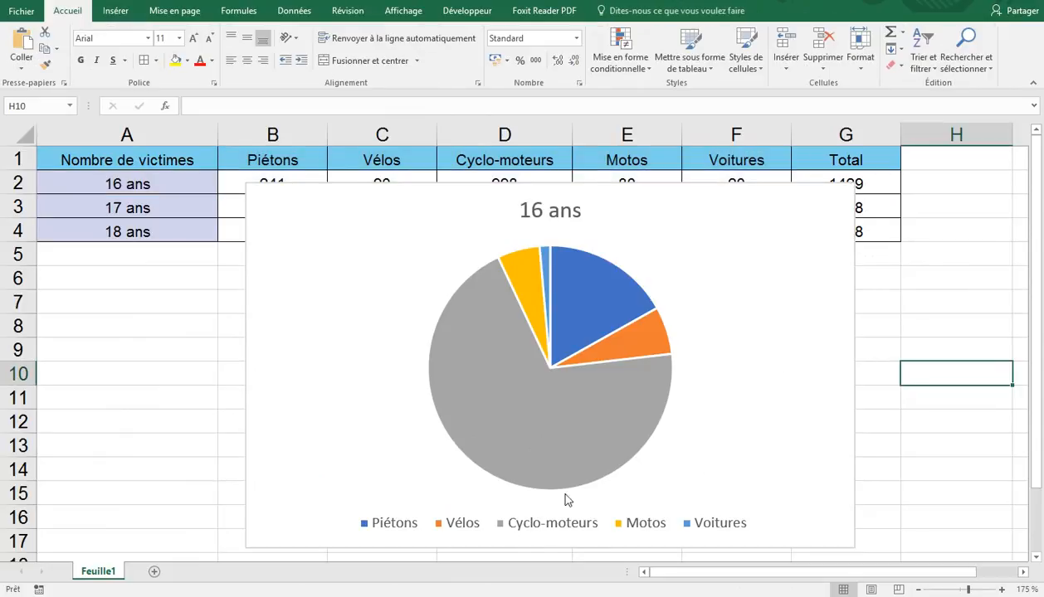
Add data labels to the slices of the 16 ans pie chart.
{"action": "mouse_move", "coordinate": [503, 426]}
{"action": "left_click", "coordinate": [762, 339]}
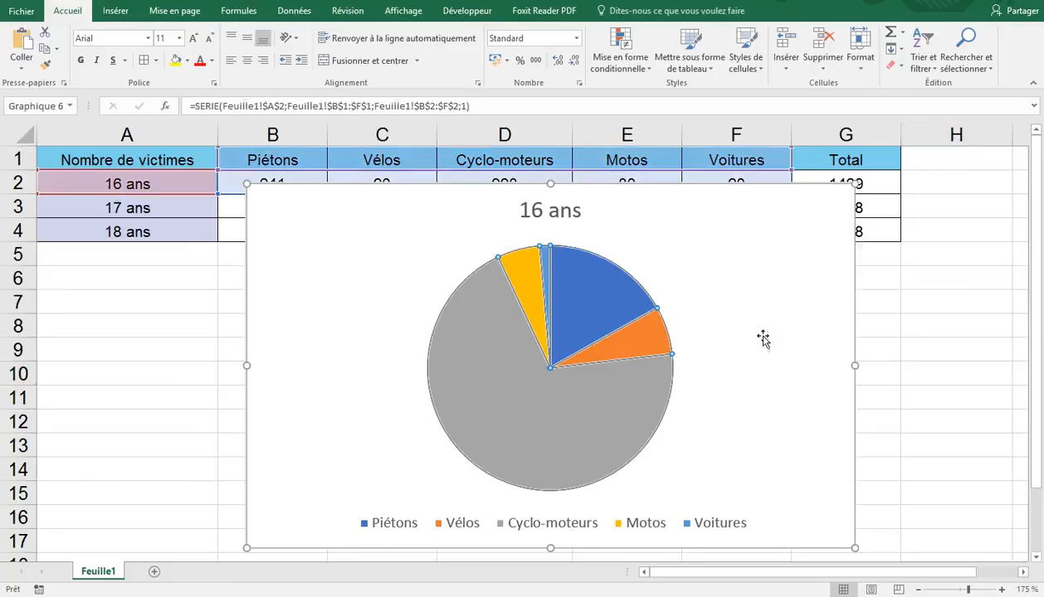
{"action": "left_click", "coordinate": [503, 369]}
{"action": "right_click", "coordinate": [500, 372]}
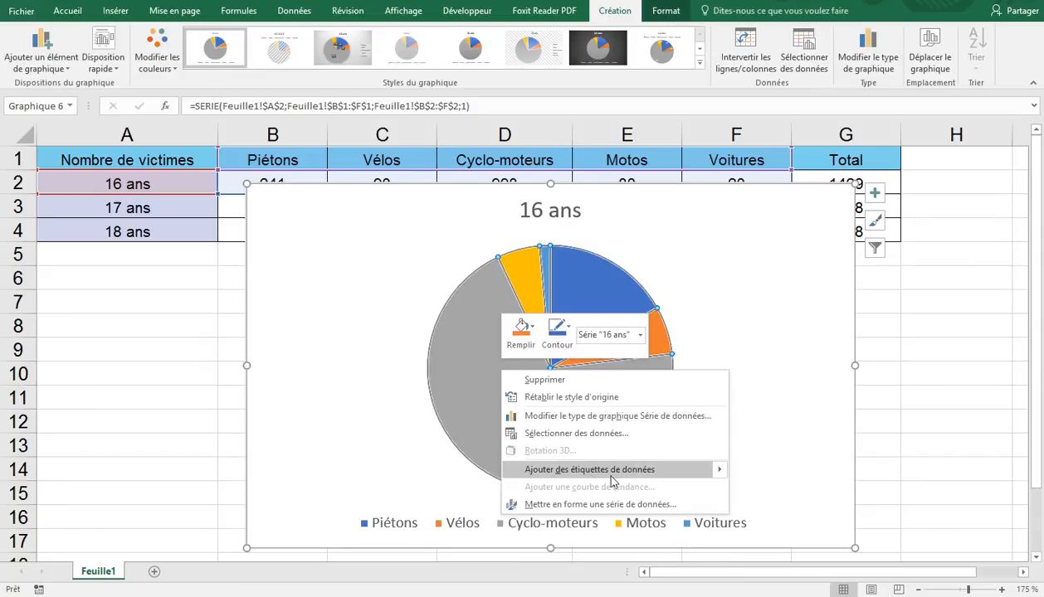
{"action": "mouse_move", "coordinate": [716, 470]}
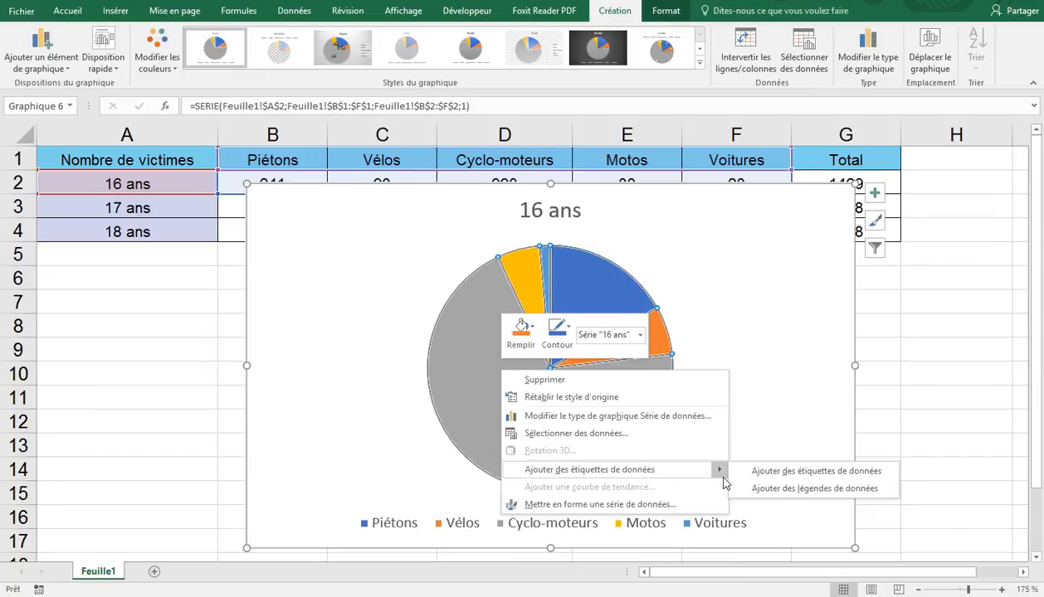
{"action": "left_click", "coordinate": [767, 470]}
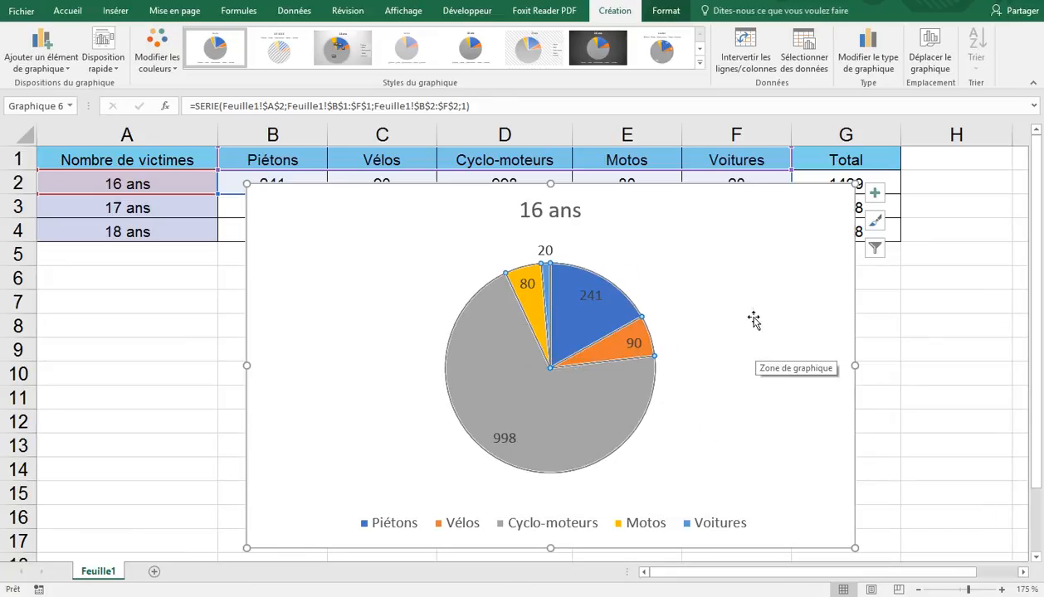
Move the 16 ans pie chart below the table, starting around row 6.
{"action": "left_click", "coordinate": [464, 288]}
{"action": "left_click_drag", "start_coordinate": [465, 288], "coordinate": [328, 328]}
{"action": "left_click", "coordinate": [832, 324]}
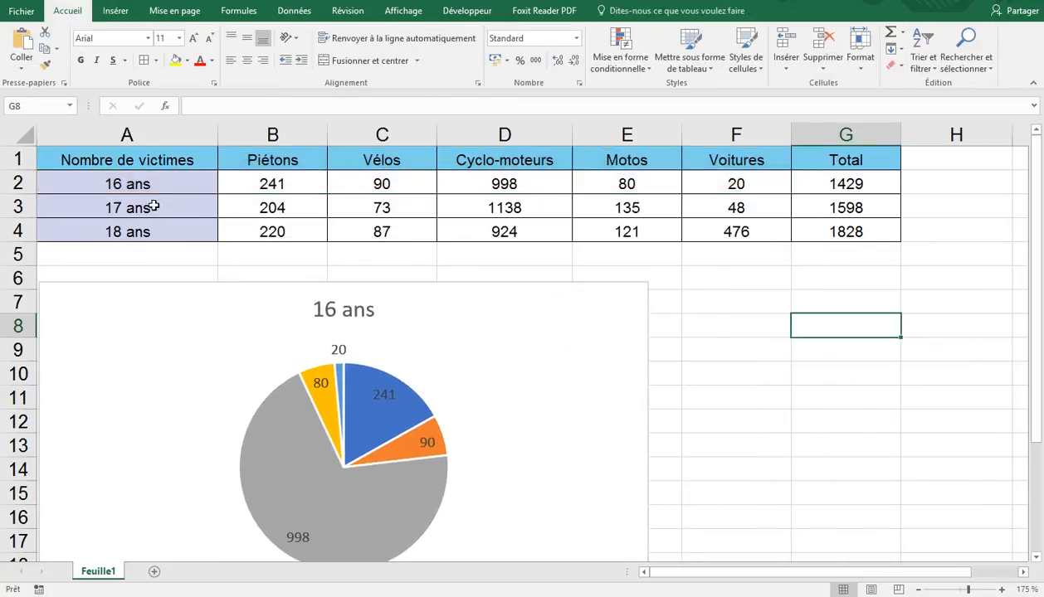
{"action": "left_click_drag", "start_coordinate": [133, 161], "coordinate": [722, 160]}
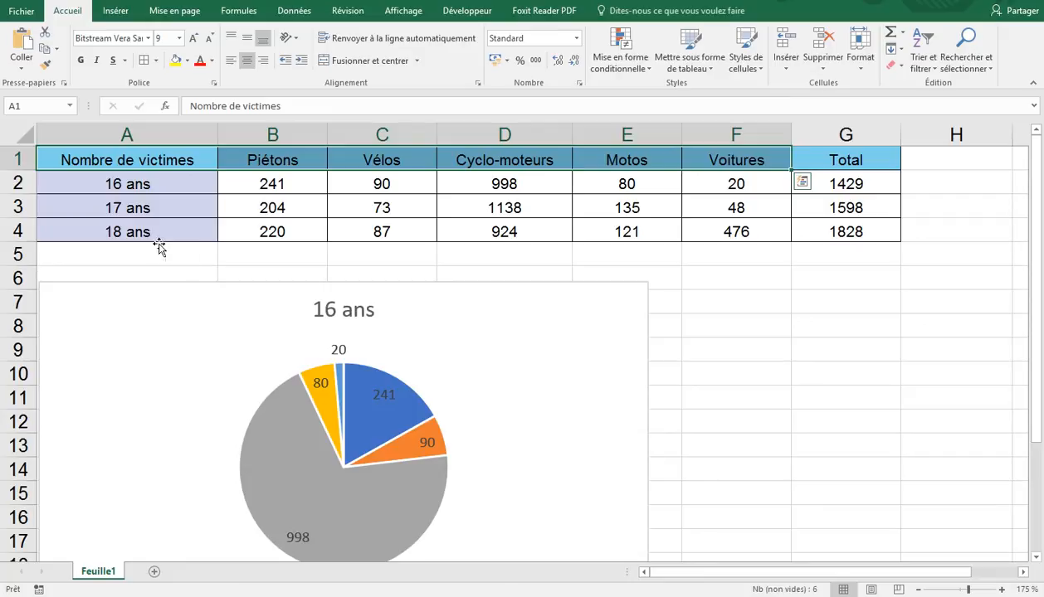
{"action": "left_click", "coordinate": [117, 207]}
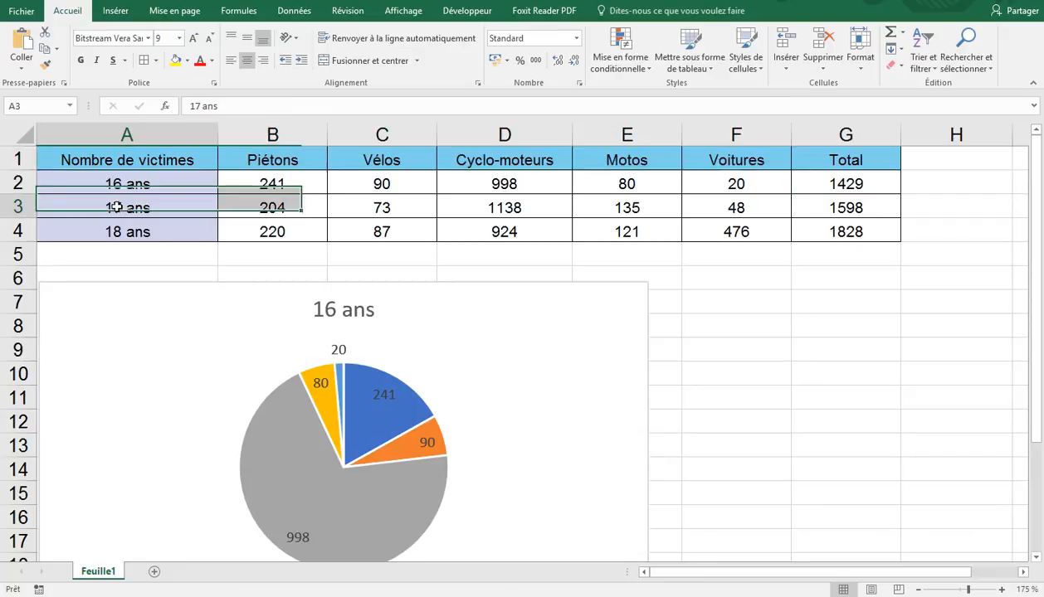
{"action": "left_click", "coordinate": [147, 162]}
{"action": "left_click", "coordinate": [152, 204]}
Insert a 2D clustered column chart from the headings A1:F1 and the 17 ans row A3:F3.
{"action": "left_click_drag", "start_coordinate": [145, 158], "coordinate": [763, 166]}
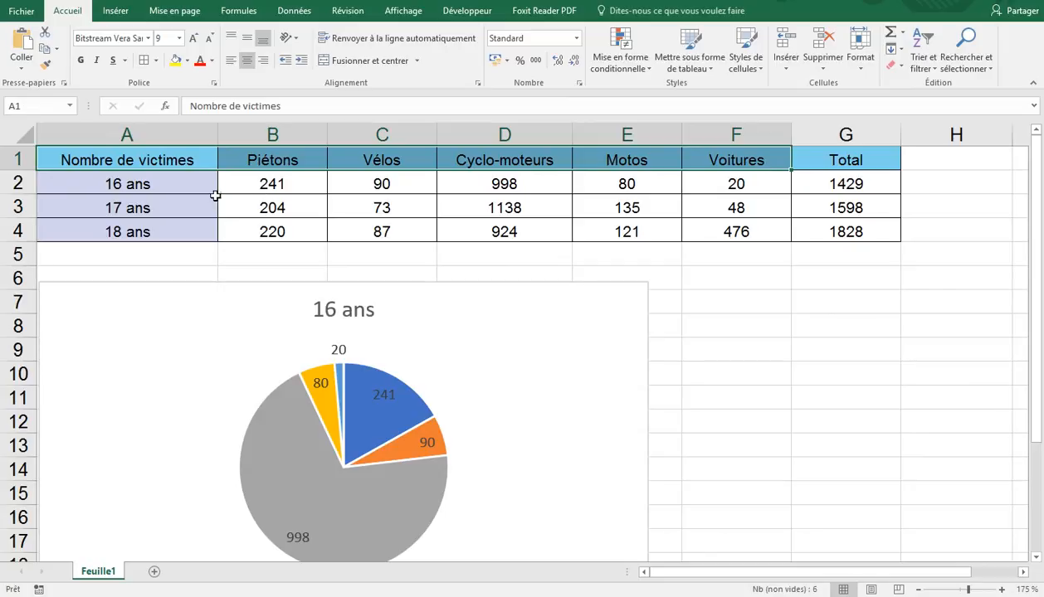
{"action": "left_click_drag", "start_coordinate": [155, 209], "coordinate": [729, 214]}
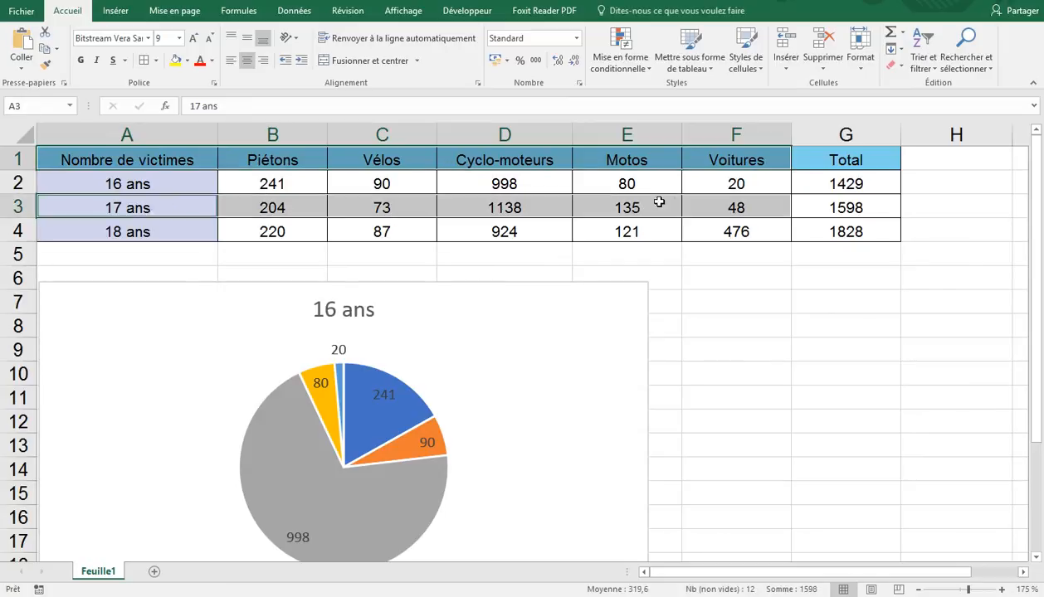
{"action": "left_click", "coordinate": [116, 13]}
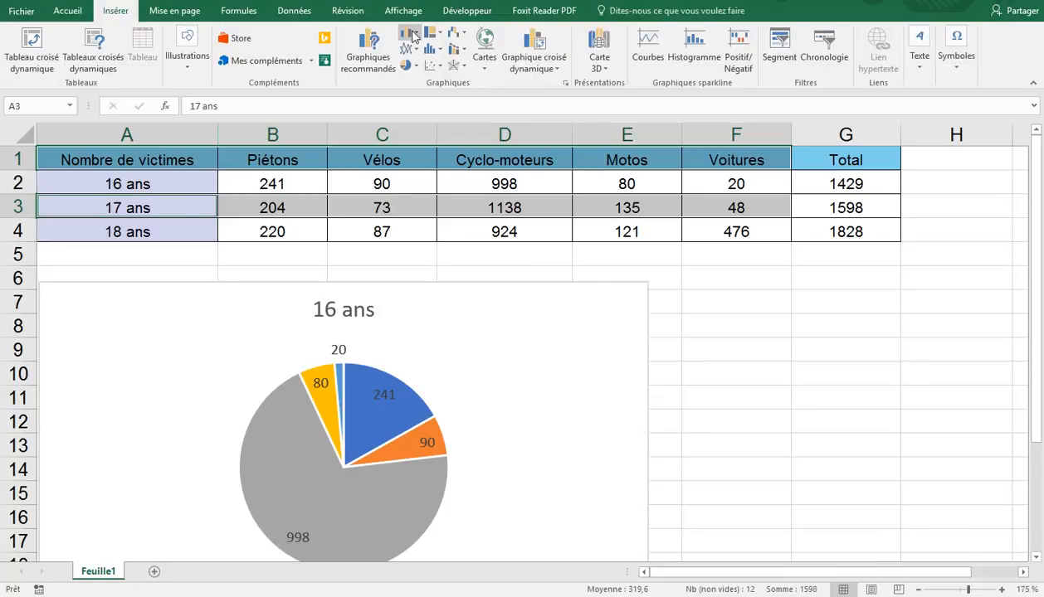
{"action": "left_click", "coordinate": [418, 35]}
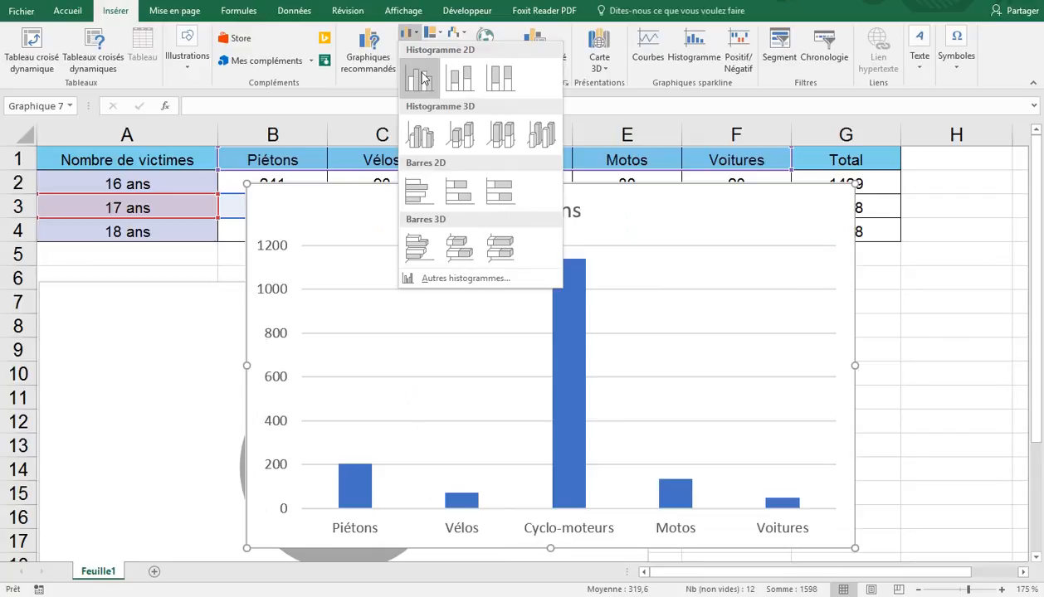
{"action": "left_click", "coordinate": [423, 78]}
Move the 17 ans column chart below the table, on top of the pie chart, and deselect it.
{"action": "left_click", "coordinate": [340, 248]}
{"action": "left_click_drag", "start_coordinate": [340, 248], "coordinate": [419, 246]}
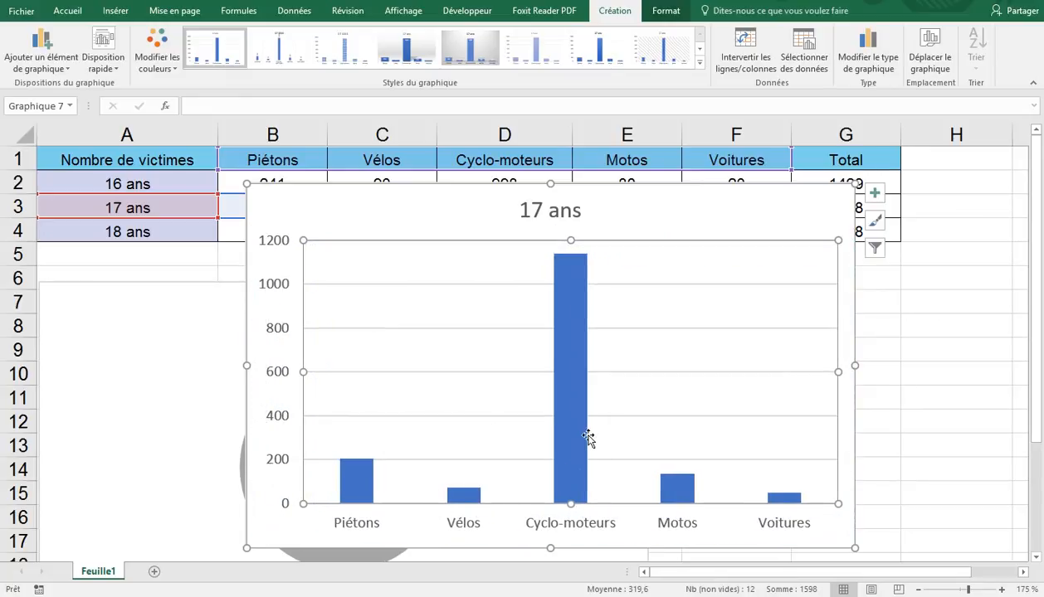
{"action": "mouse_move", "coordinate": [585, 438]}
{"action": "left_click_drag", "start_coordinate": [711, 193], "coordinate": [684, 157]}
{"action": "left_click_drag", "start_coordinate": [663, 222], "coordinate": [452, 308]}
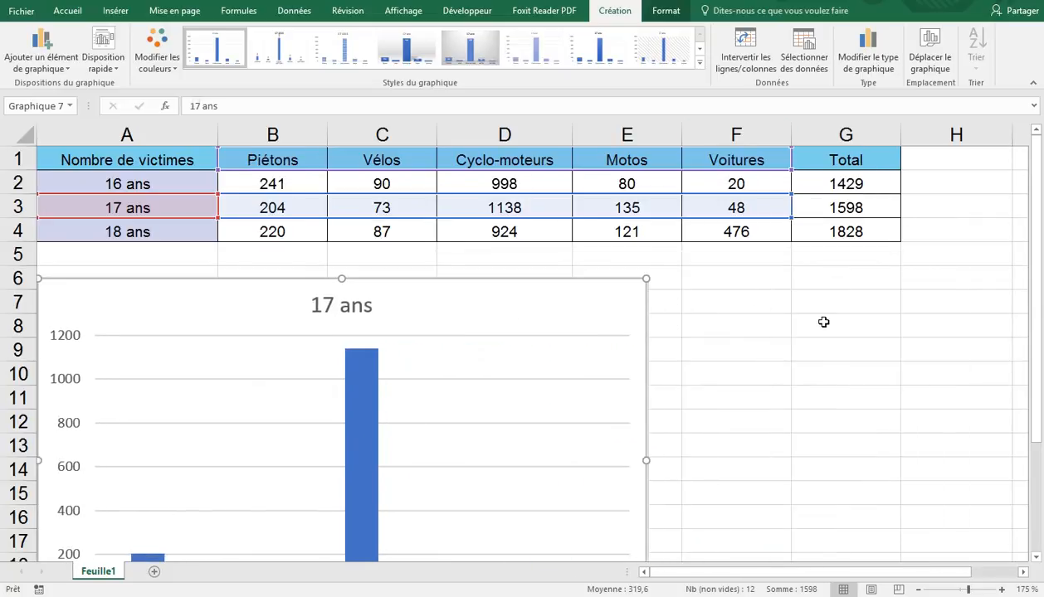
{"action": "left_click", "coordinate": [845, 325]}
Insert a 2D line chart of the totals by age from A1:A4 and G1:G4.
{"action": "left_click_drag", "start_coordinate": [179, 159], "coordinate": [179, 232]}
{"action": "left_click_drag", "start_coordinate": [874, 159], "coordinate": [867, 236]}
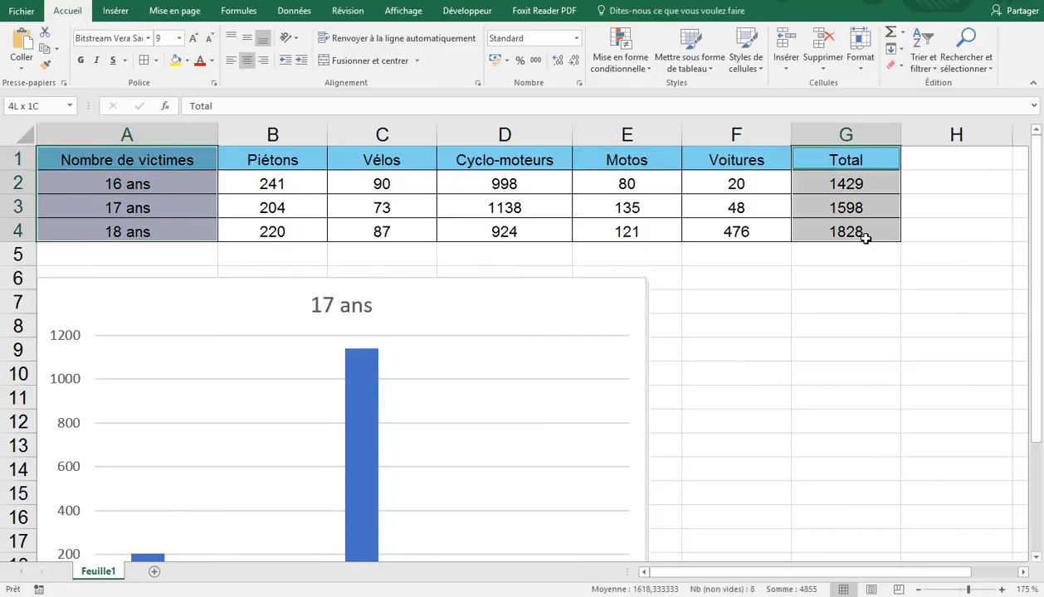
{"action": "left_click", "coordinate": [113, 10]}
{"action": "left_click", "coordinate": [412, 50]}
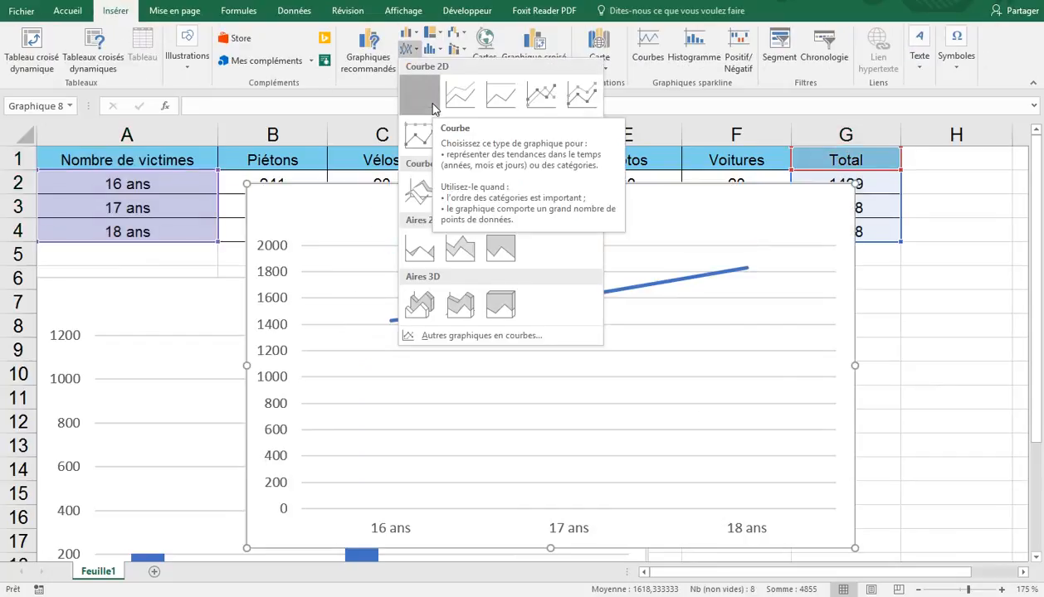
{"action": "left_click", "coordinate": [432, 108]}
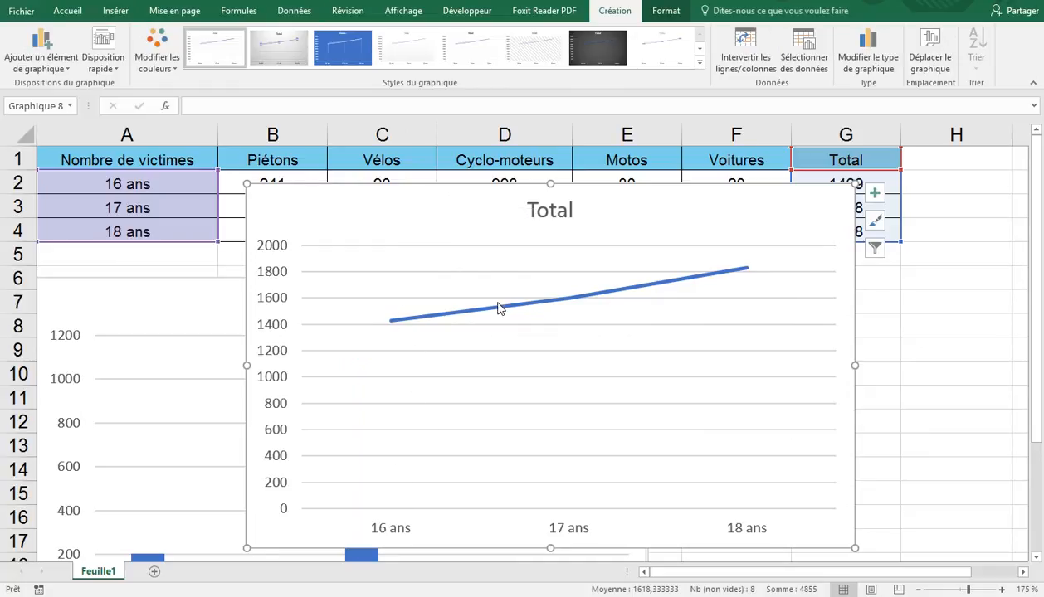
Move the Total line chart below the table, on top of the column chart, and deselect it.
{"action": "left_click_drag", "start_coordinate": [752, 210], "coordinate": [712, 156]}
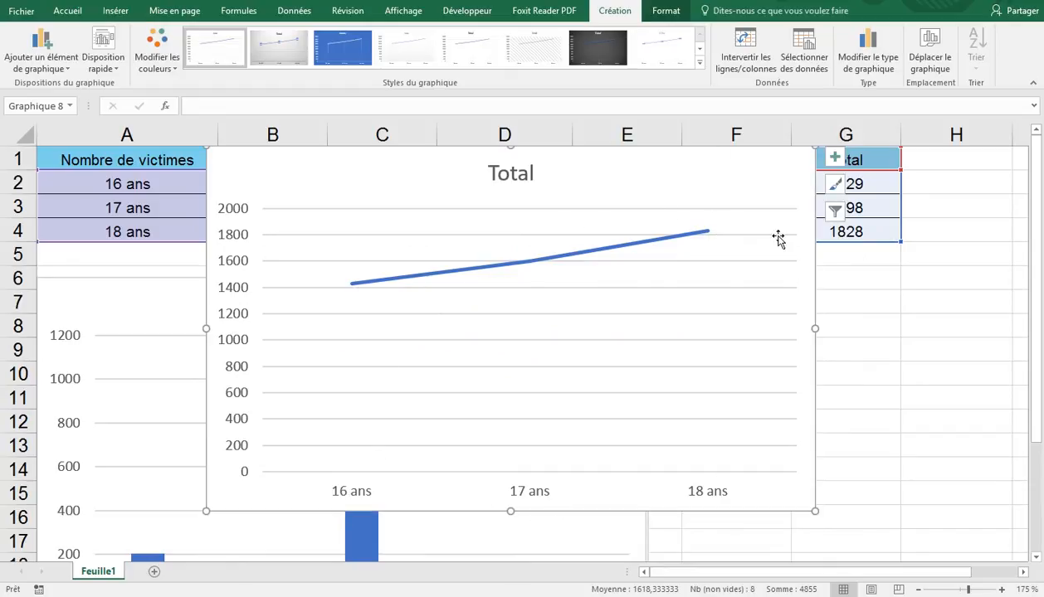
{"action": "left_click_drag", "start_coordinate": [616, 187], "coordinate": [449, 315]}
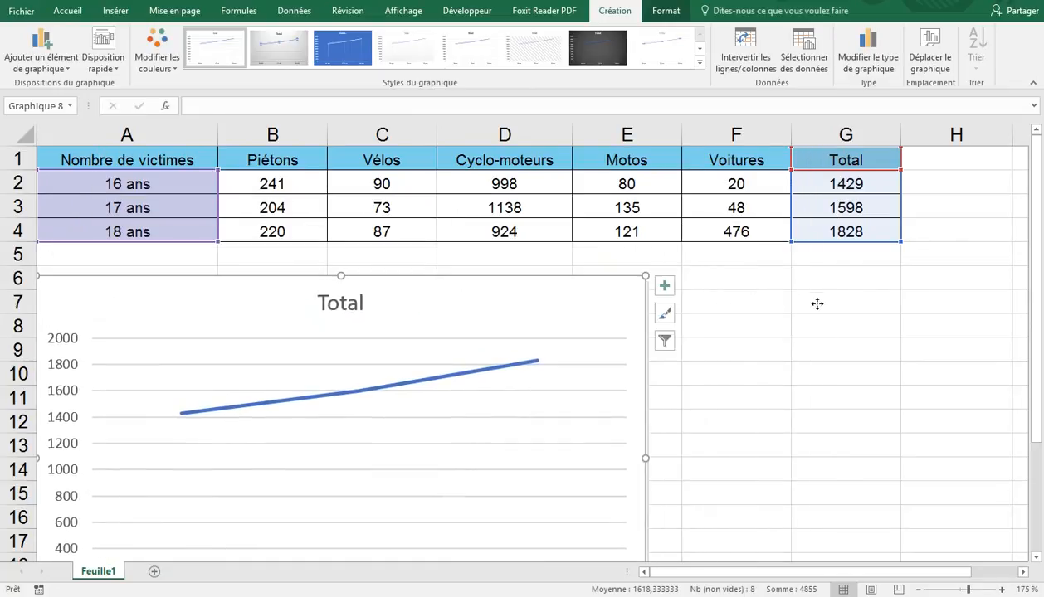
{"action": "left_click", "coordinate": [840, 302]}
Browse the scatter, combo, funnel and line chart types for the range A1:F2 without inserting one.
{"action": "left_click_drag", "start_coordinate": [175, 160], "coordinate": [739, 182]}
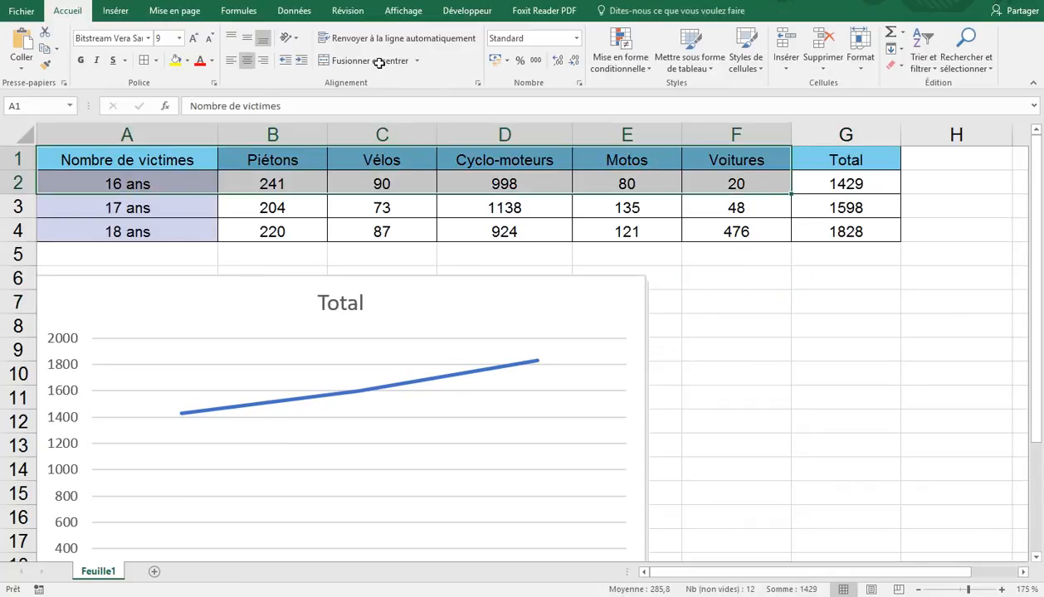
{"action": "left_click", "coordinate": [115, 11]}
{"action": "left_click", "coordinate": [441, 69]}
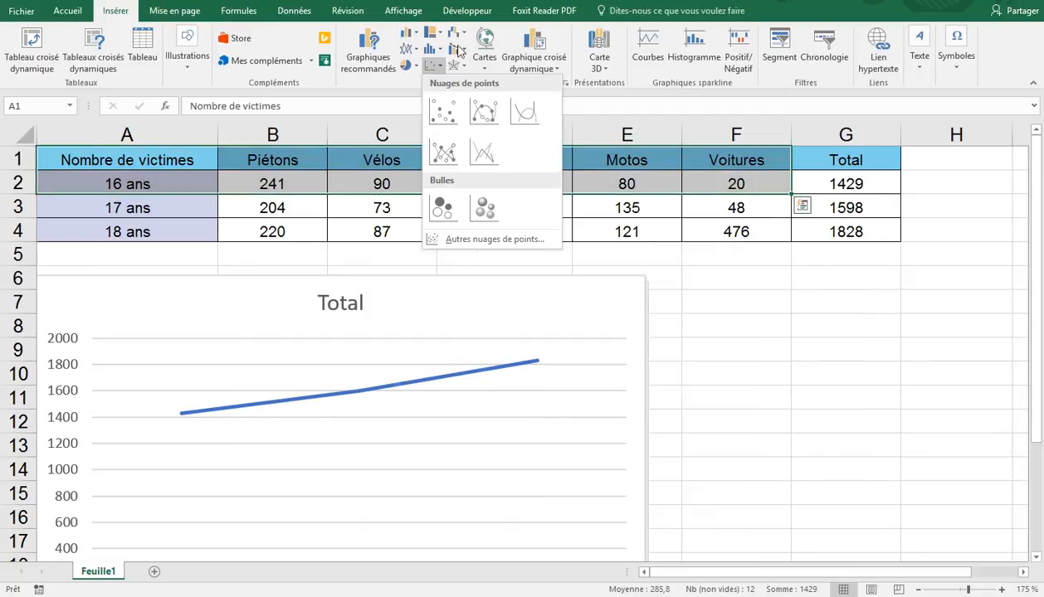
{"action": "left_click", "coordinate": [456, 51]}
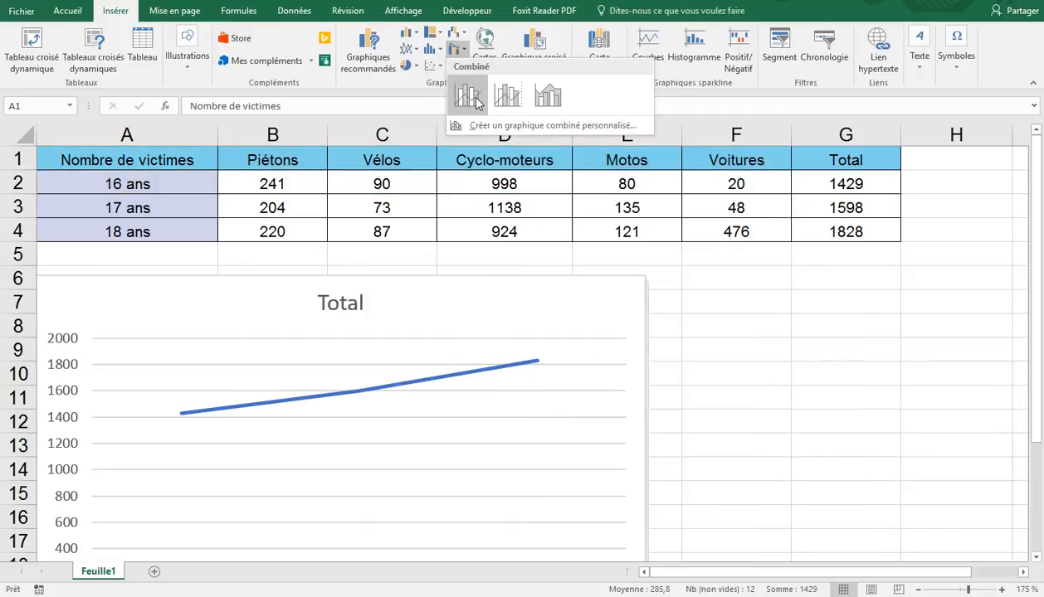
{"action": "left_click", "coordinate": [455, 33]}
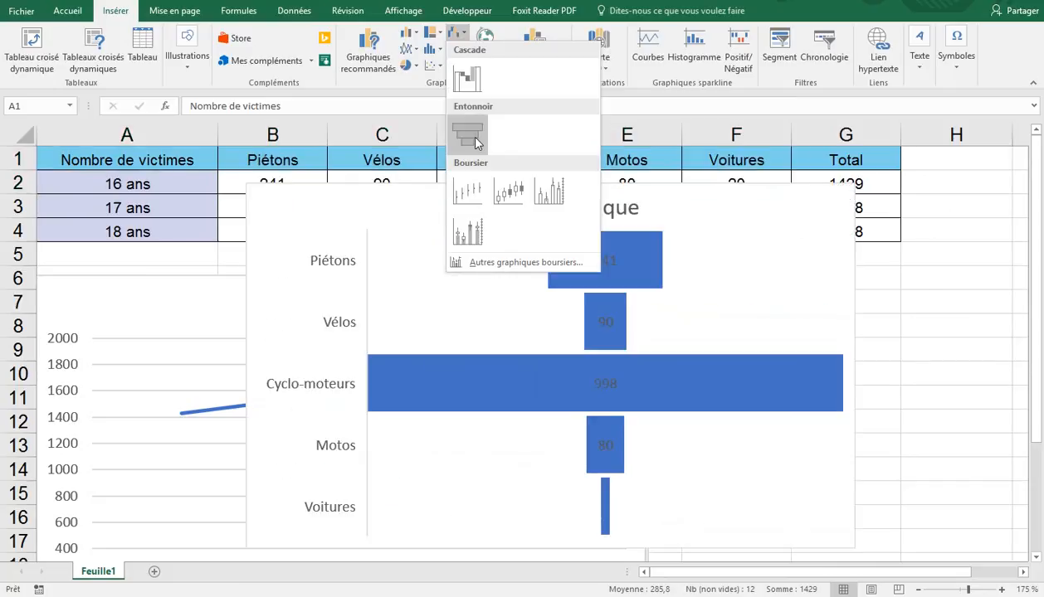
{"action": "left_click", "coordinate": [415, 53]}
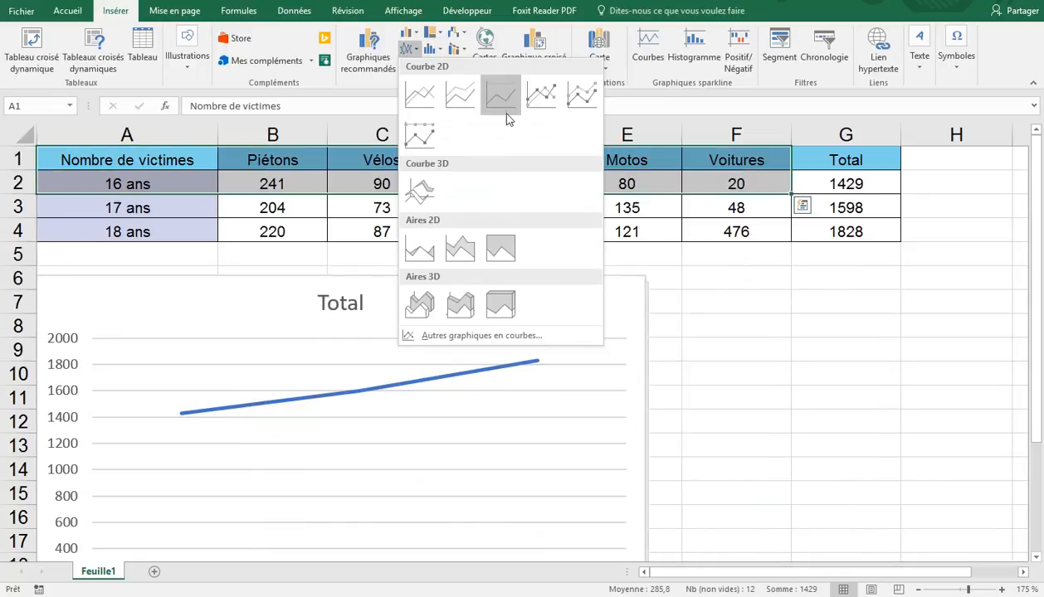
{"action": "left_click", "coordinate": [719, 289]}
{"action": "left_click", "coordinate": [315, 241]}
Insert a radar chart of the totals by age from A1:A4 and G1:G4.
{"action": "left_click_drag", "start_coordinate": [174, 160], "coordinate": [204, 236]}
{"action": "left_click_drag", "start_coordinate": [838, 160], "coordinate": [846, 233]}
{"action": "left_click", "coordinate": [459, 66]}
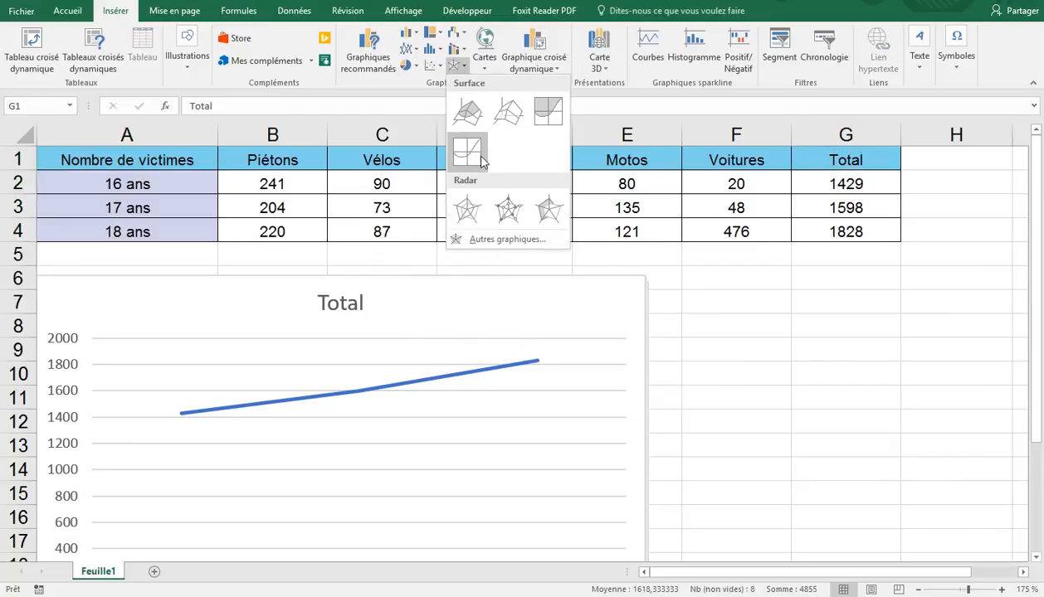
{"action": "left_click", "coordinate": [478, 208]}
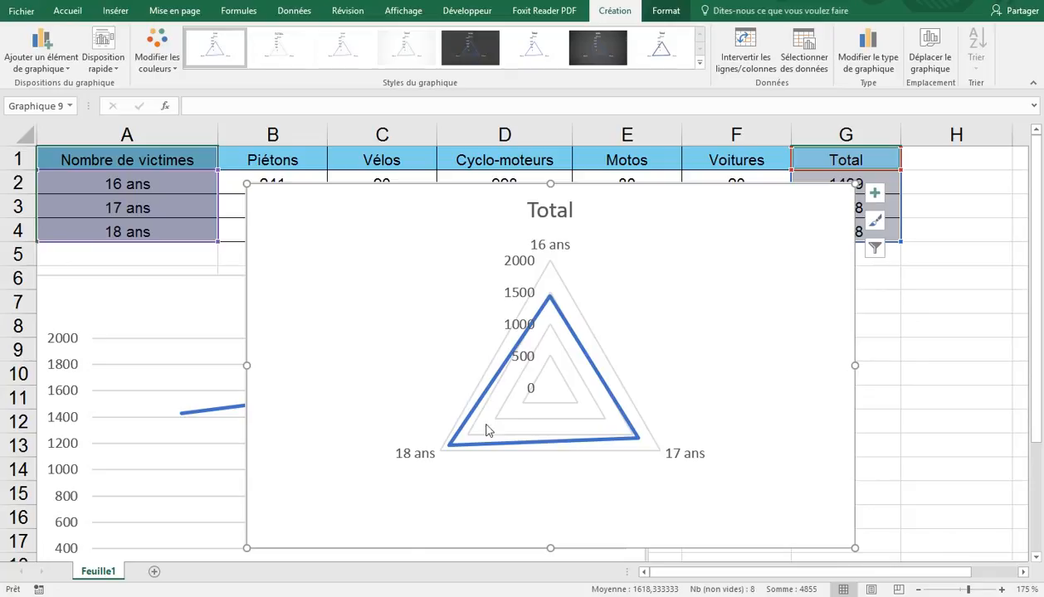
{"action": "left_click", "coordinate": [531, 391]}
{"action": "left_click", "coordinate": [663, 280]}
{"action": "left_click", "coordinate": [792, 283]}
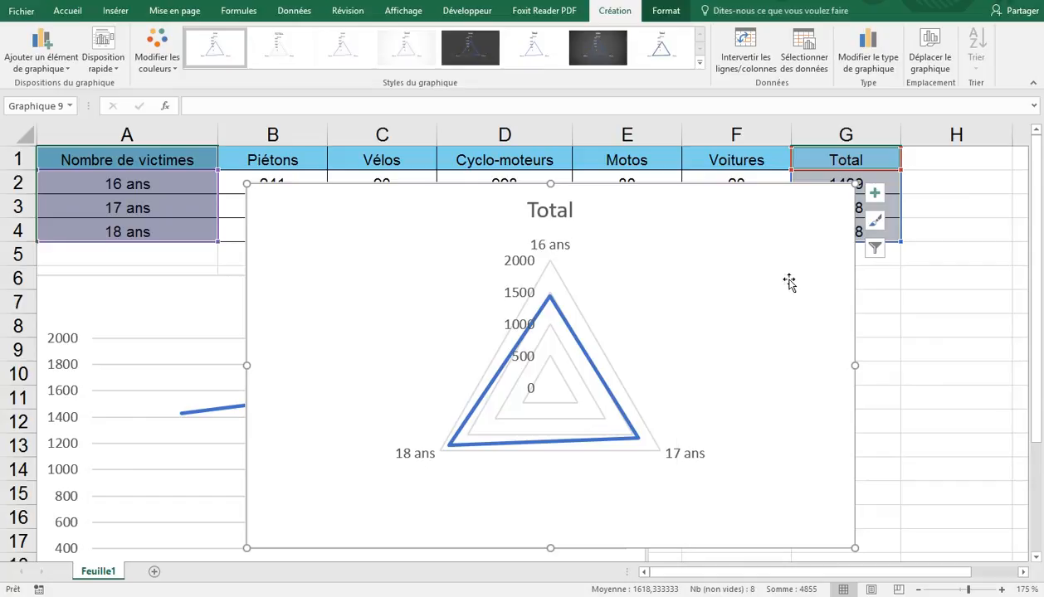